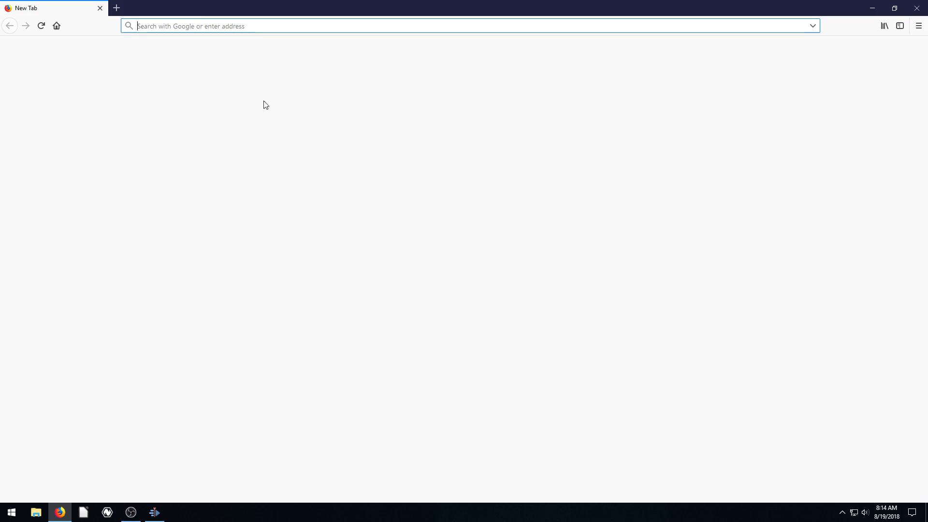
Open pixabay.com and search its videos for "green screen".
type("pixabay.com/")
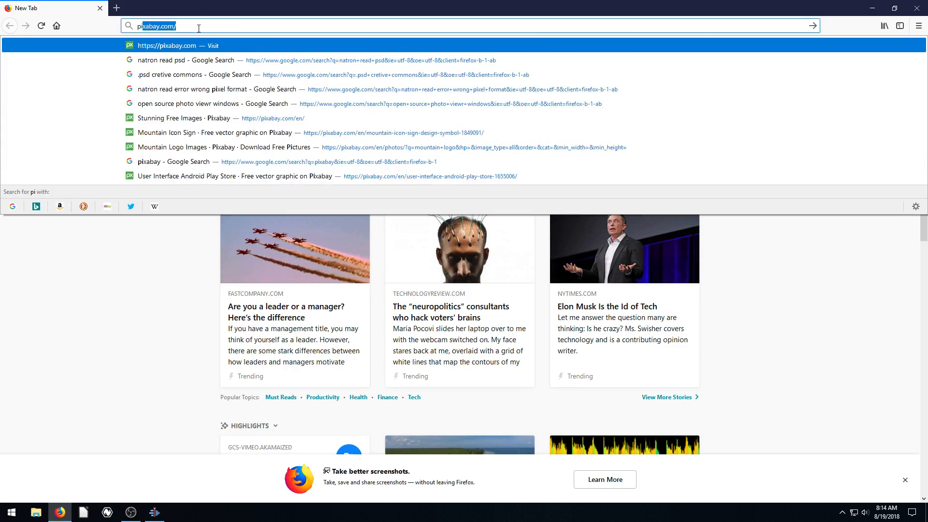
key("Return")
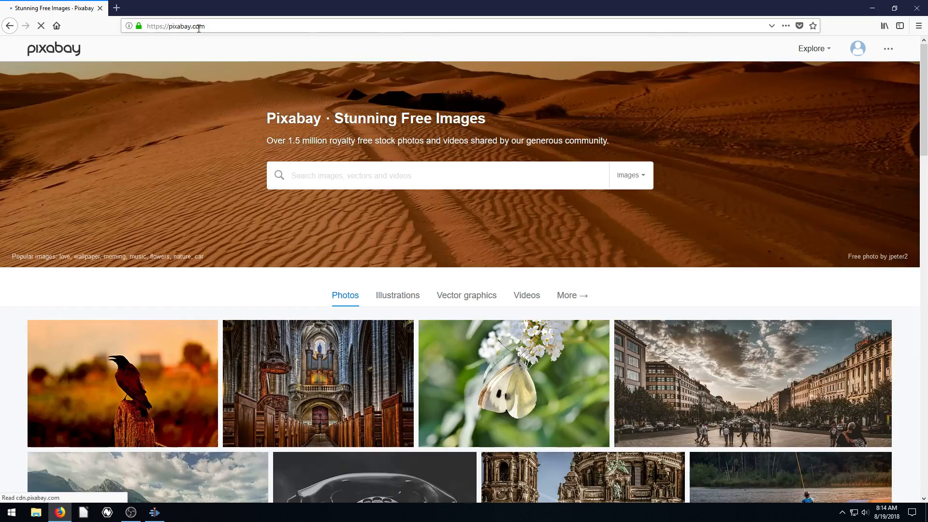
left_click(627, 176)
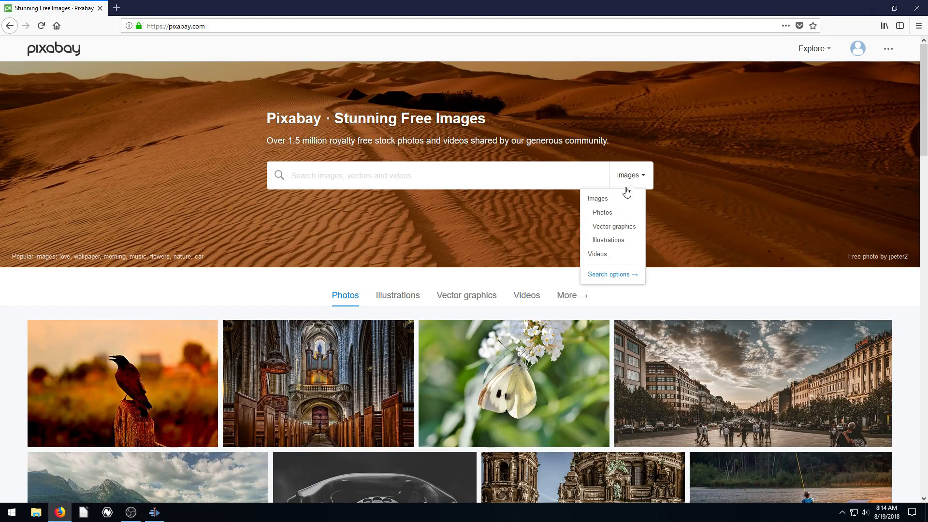
left_click(598, 256)
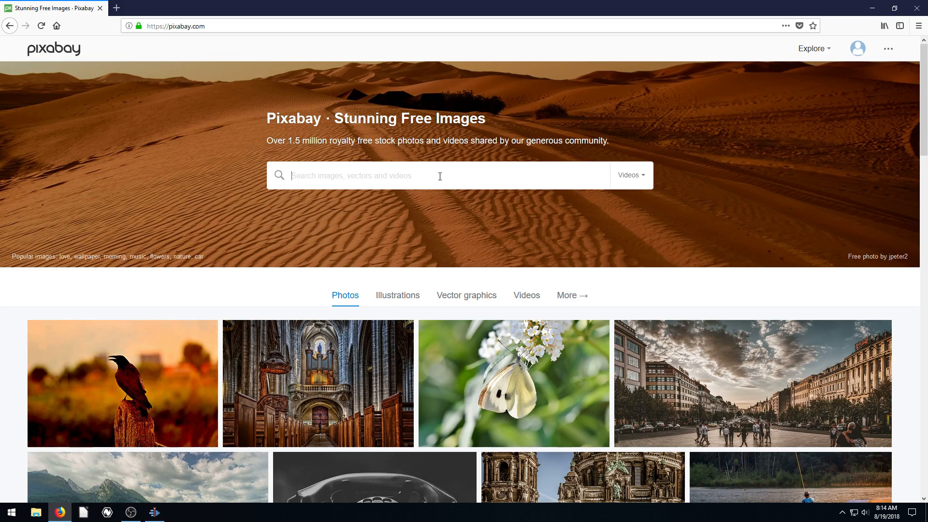
type("green screen")
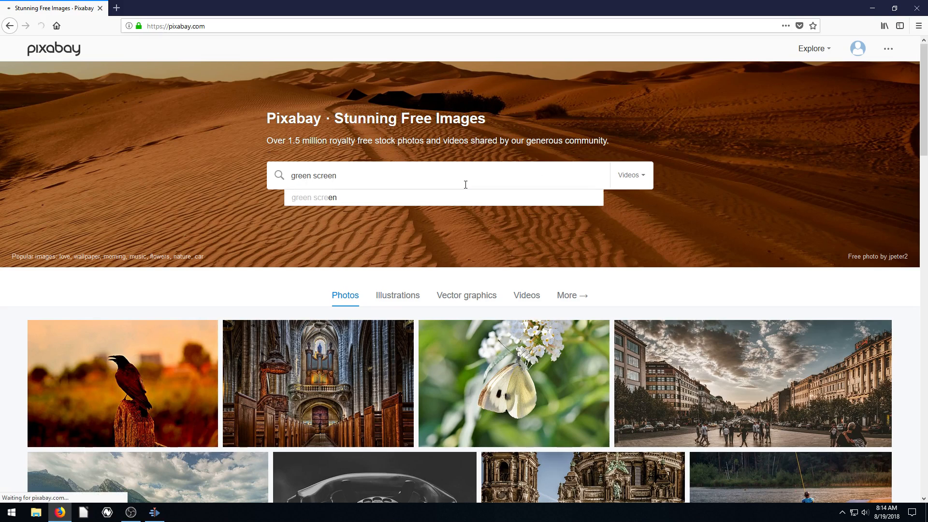
key("Return")
Download the orange butterfly green-screen video as a 1920×1080 MP4 and save the file.
scroll(348, 294, "down", 3)
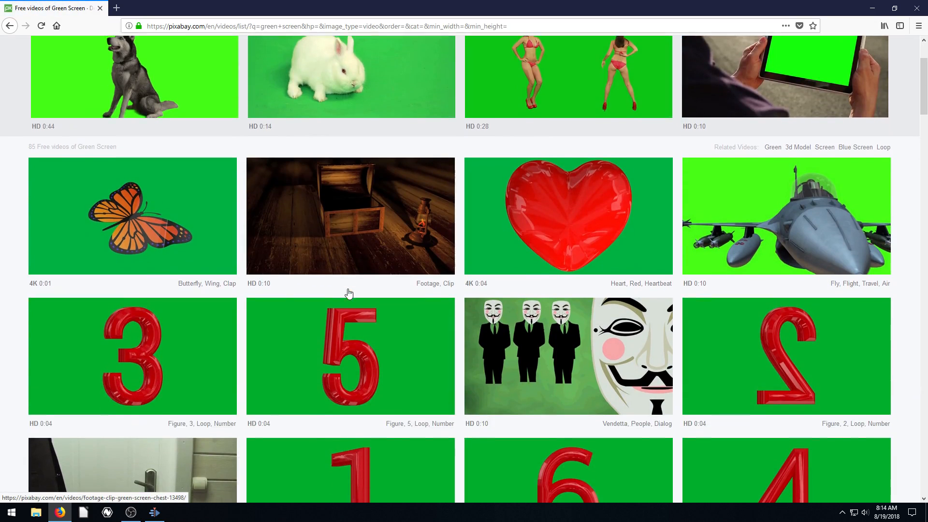
left_click(169, 172)
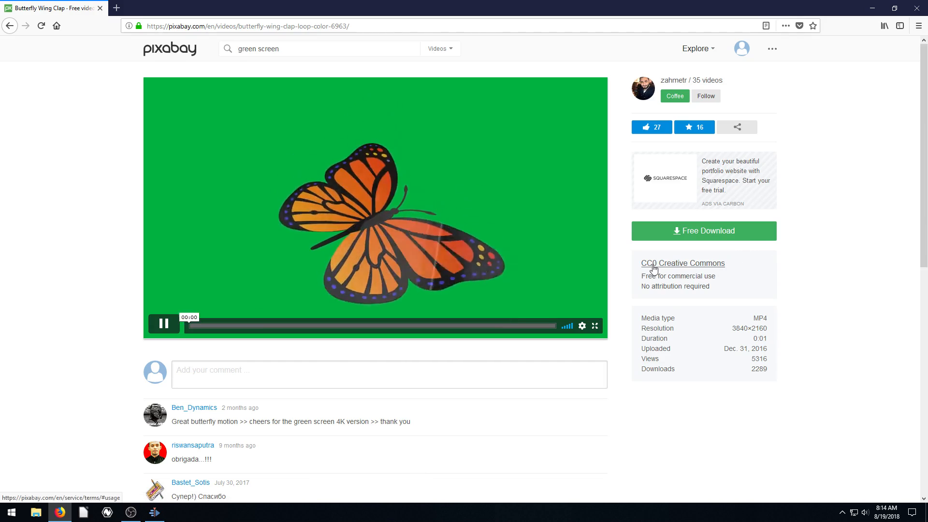
left_click(676, 232)
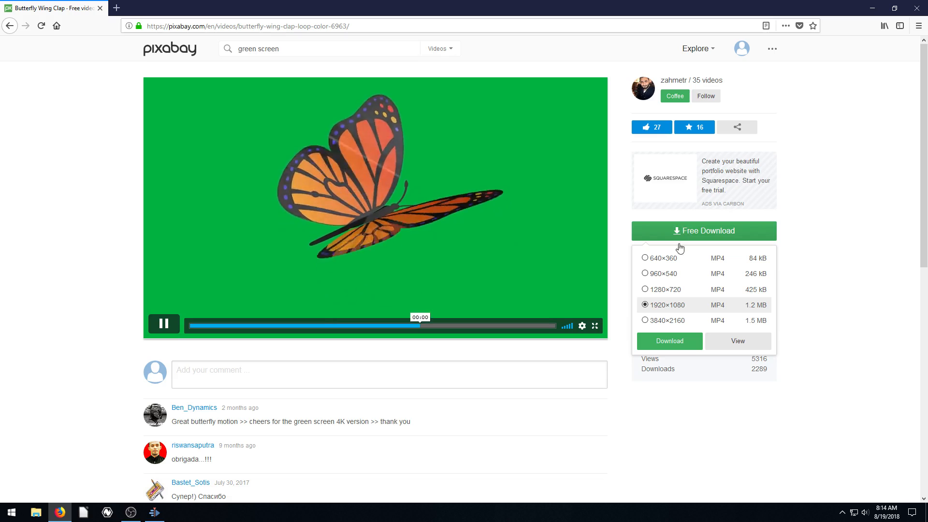
left_click(671, 343)
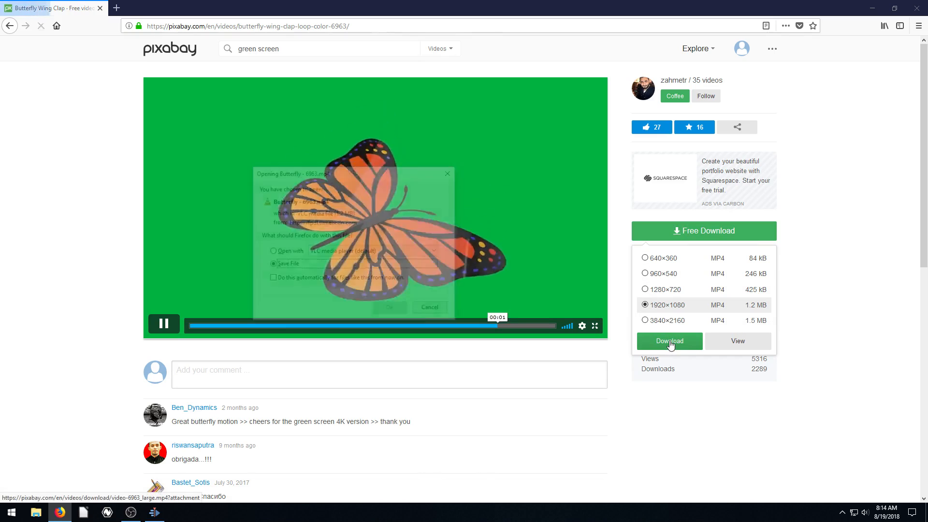
left_click(389, 307)
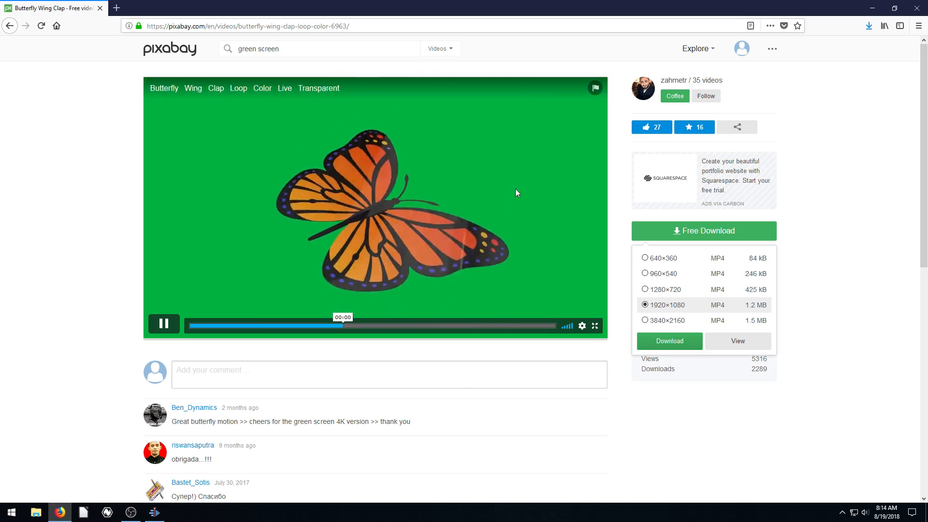
Switch to Kdenlive and add Sea - 6397.mp4 and Butterfly - 6963.mp4 from the Downloads folder to the project bin.
left_click(872, 9)
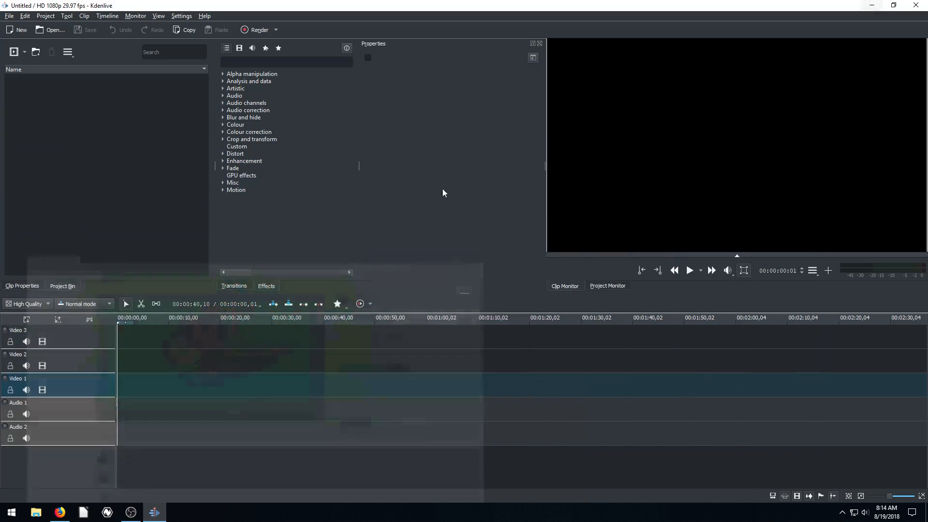
left_click(32, 515)
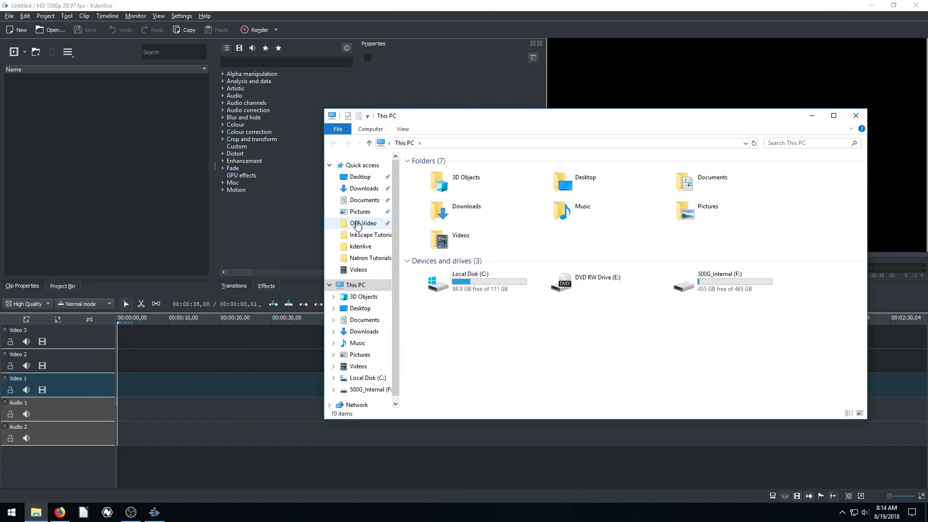
left_click(364, 189)
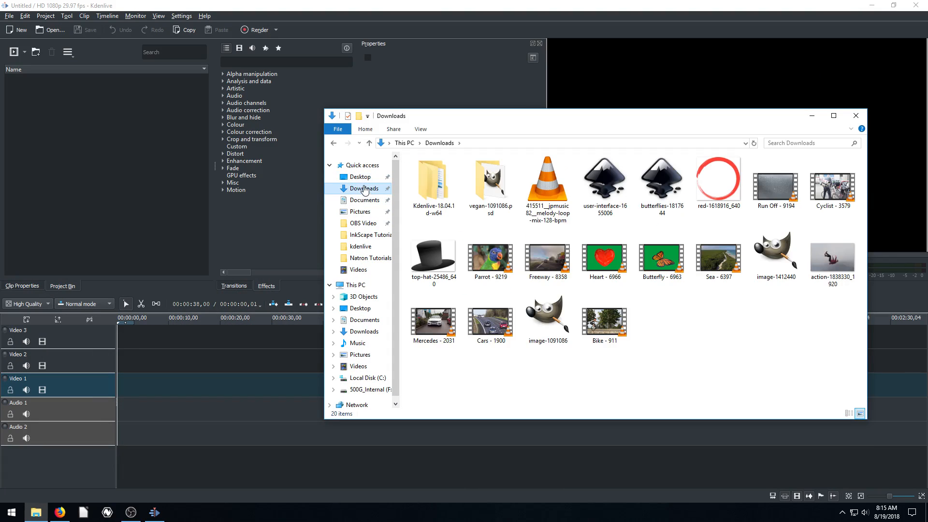
left_click_drag(720, 265, 140, 203)
left_click_drag(652, 281, 150, 209)
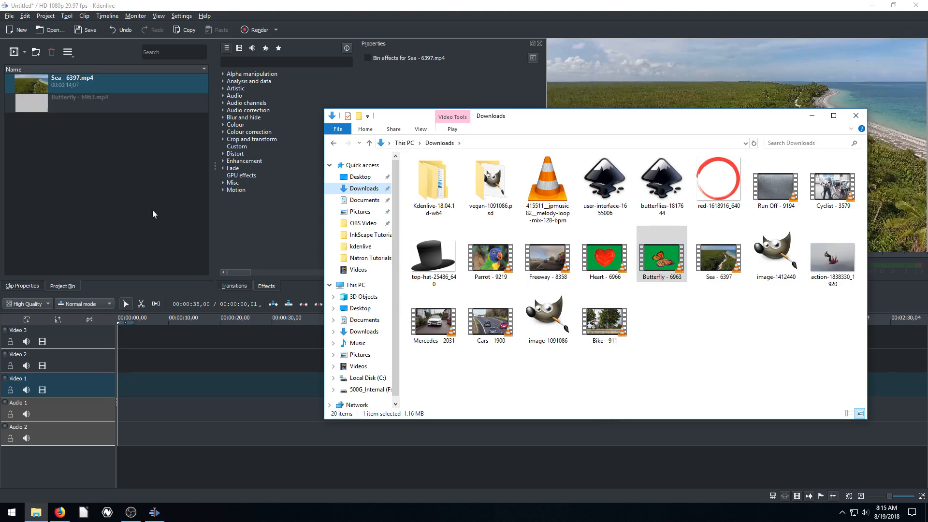
left_click(812, 116)
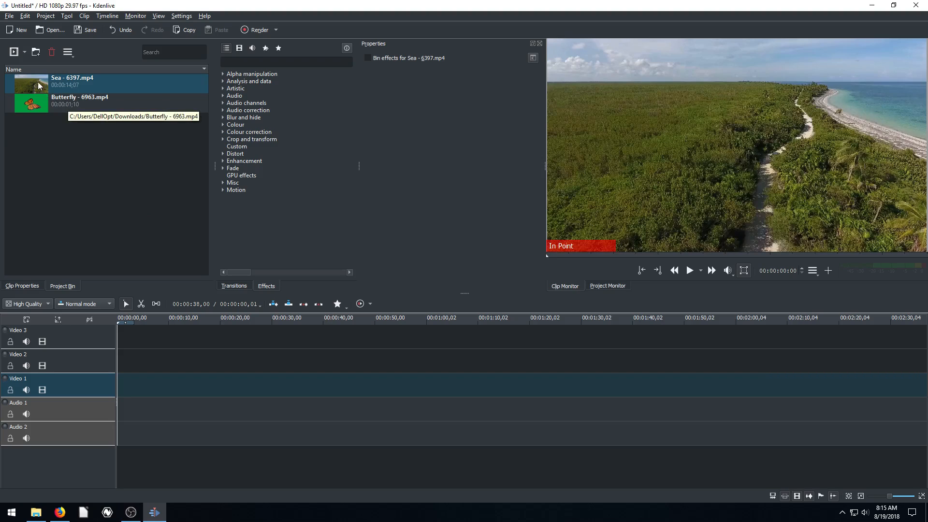
Place the Sea clip at the start of the Video 1 track and the Butterfly clip above it on Video 2.
left_click_drag(31, 86, 146, 382)
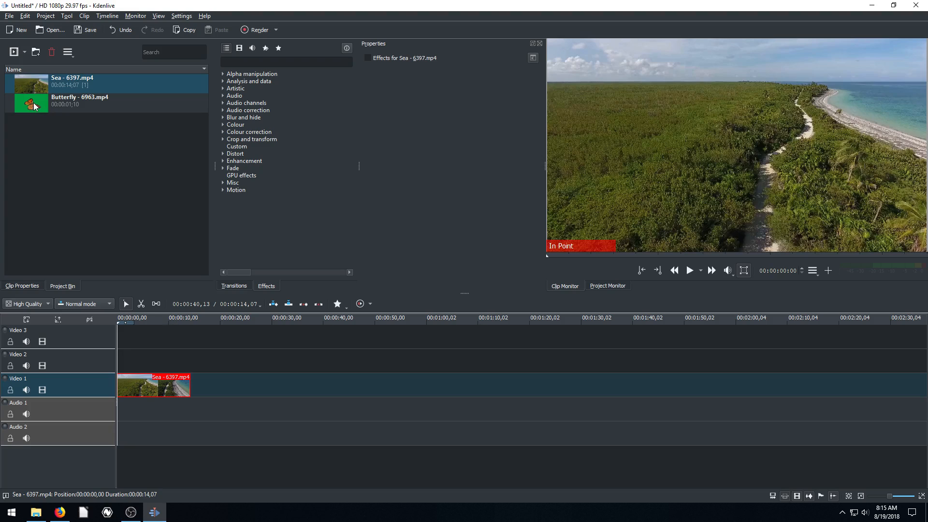
left_click_drag(37, 106, 141, 362)
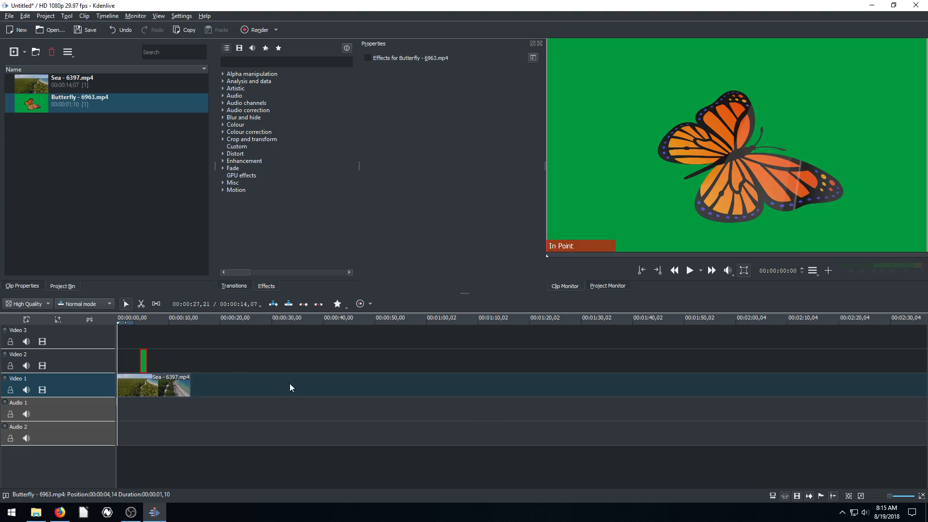
Move the Butterfly clip to the start of Video 2 and shorten the Sea clip to the same length, 00:00:01,10.
left_click_drag(893, 497, 900, 497)
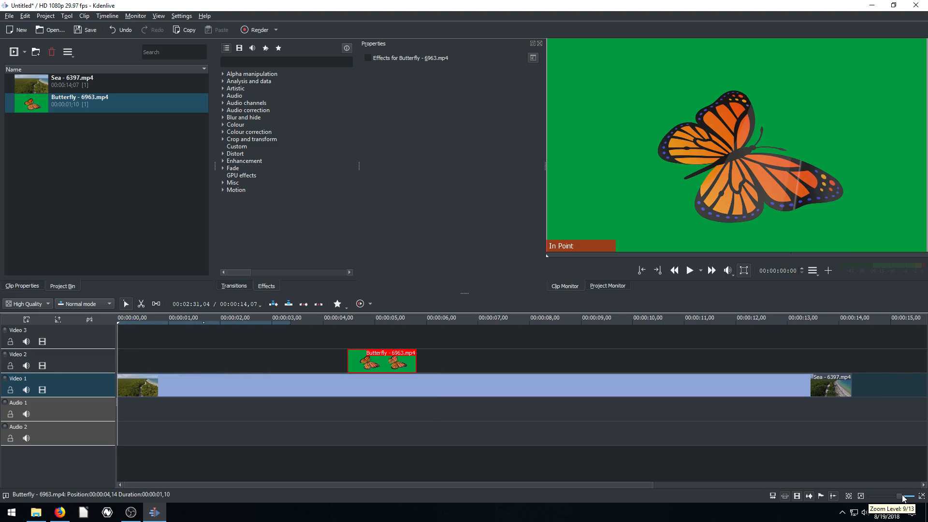
left_click(785, 389)
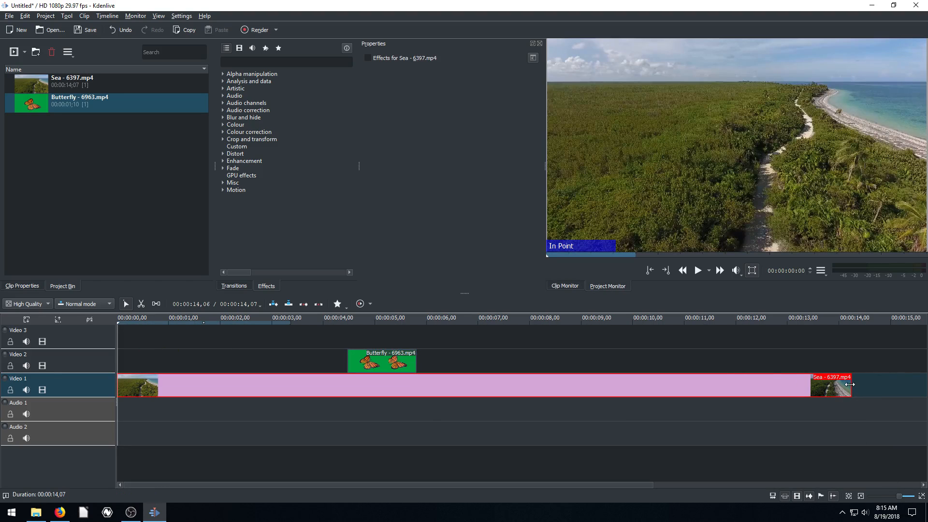
left_click_drag(850, 384, 255, 385)
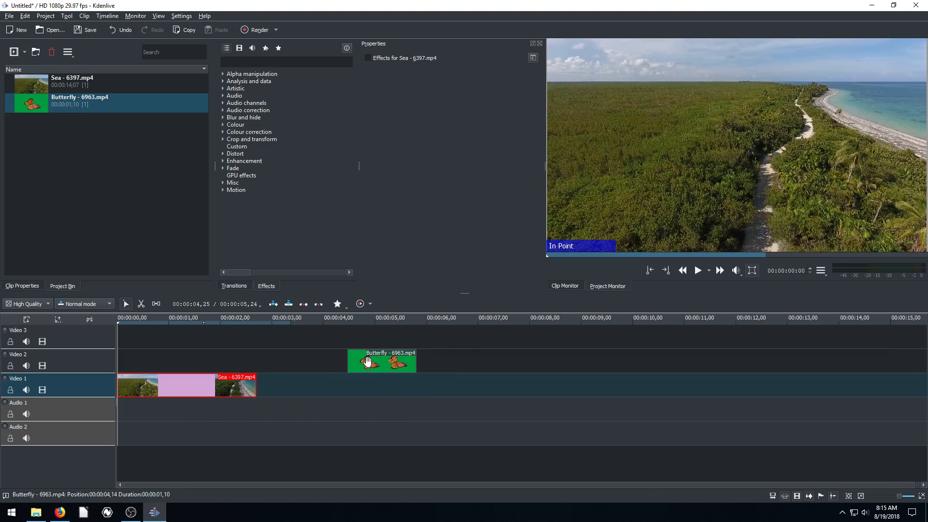
left_click_drag(367, 360, 137, 360)
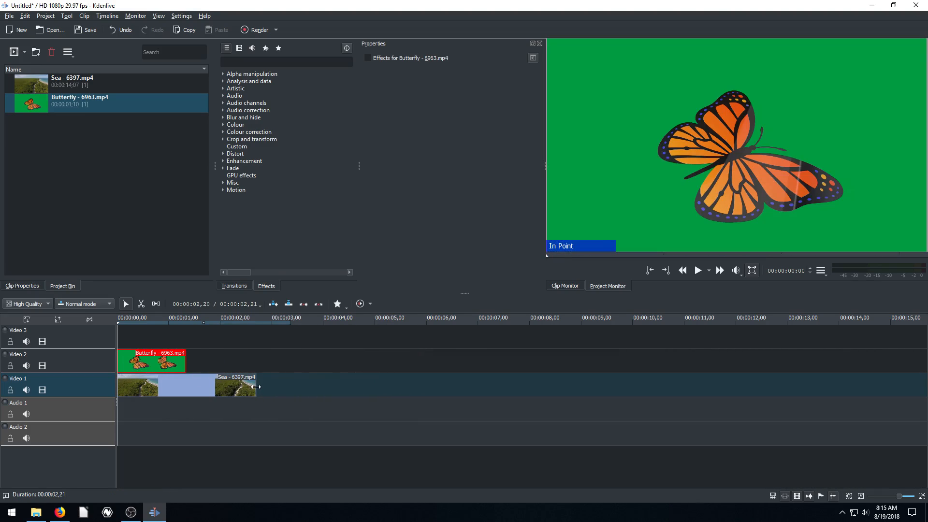
left_click_drag(255, 386, 186, 385)
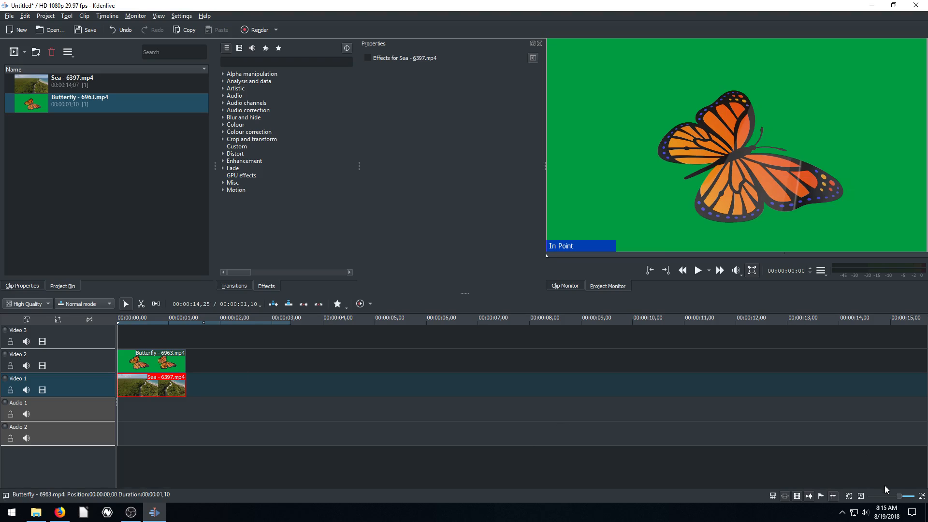
Play back the two stacked clips and park the playhead at 00:00:00,13.
left_click_drag(898, 495, 906, 497)
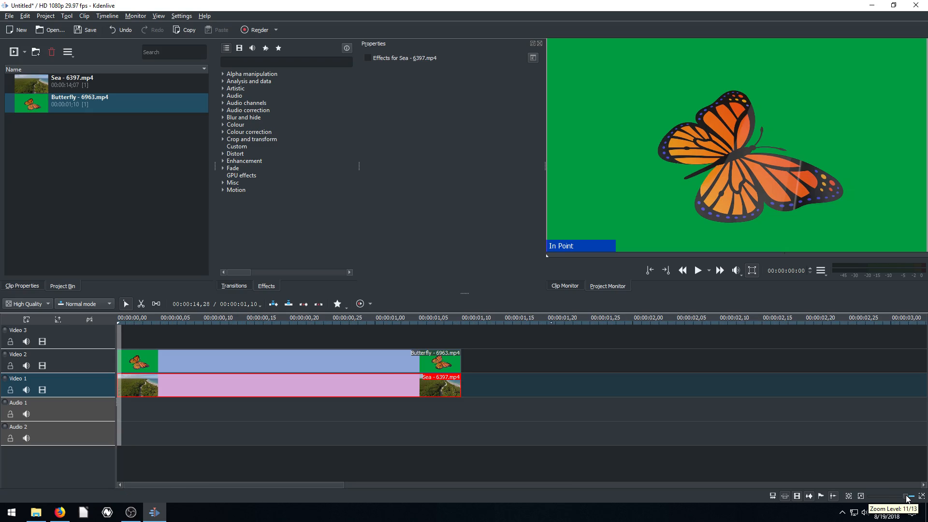
left_click(163, 325)
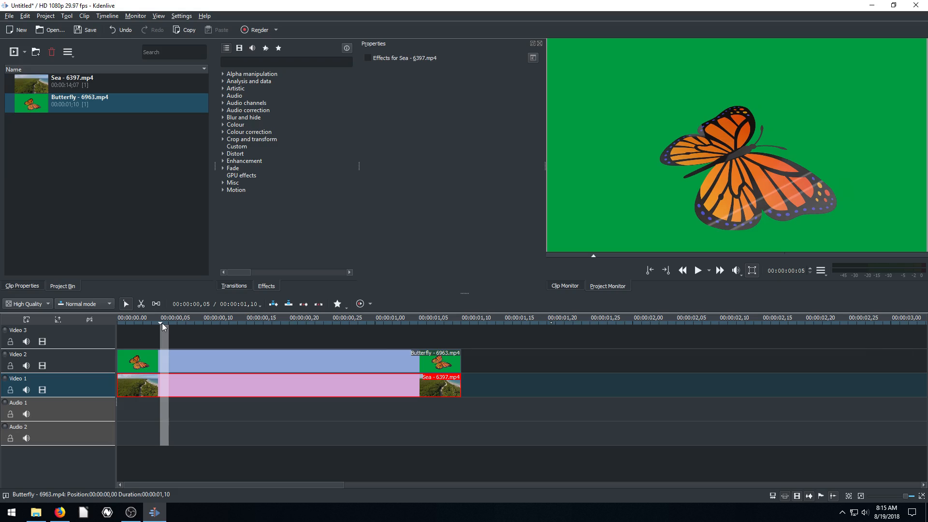
left_click(699, 272)
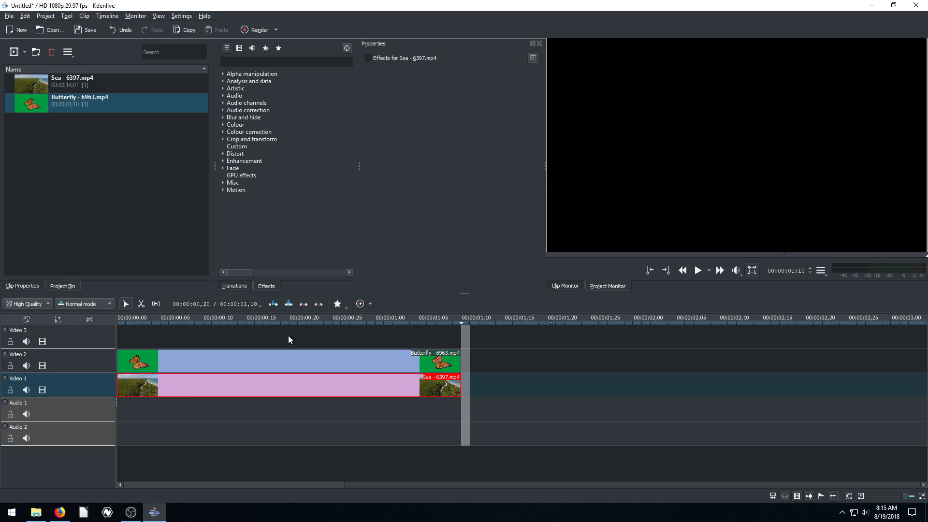
left_click(231, 322)
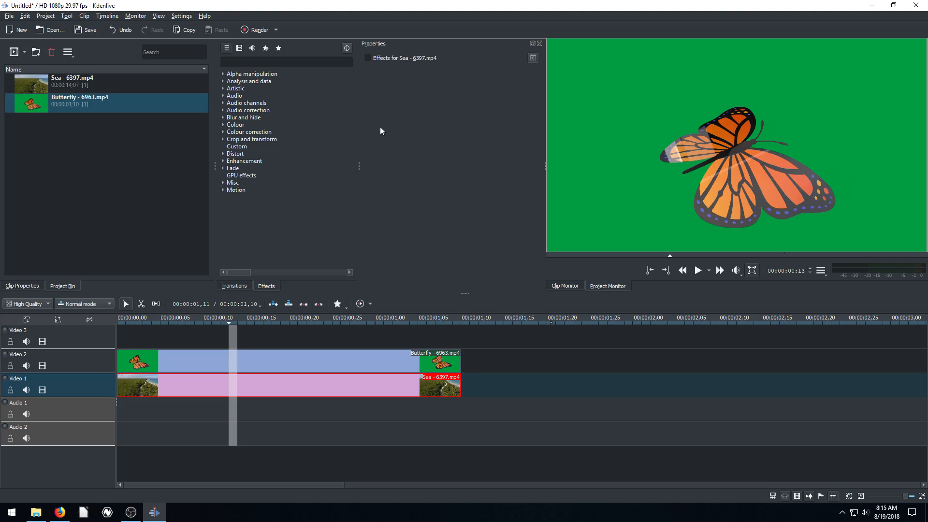
Find the Chroma Key effect by searching for "chro" and apply it to the Butterfly clip on Video 2.
left_click(256, 62)
left_click(223, 125)
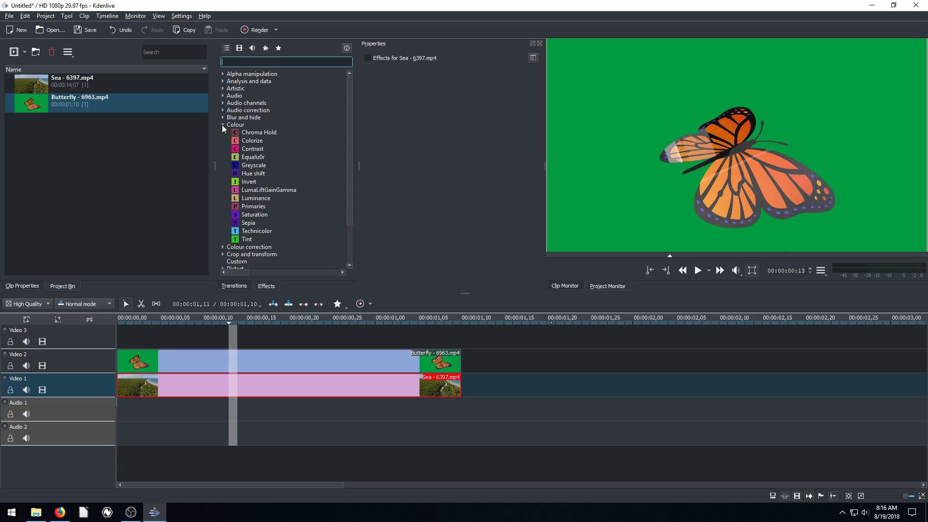
left_click(223, 125)
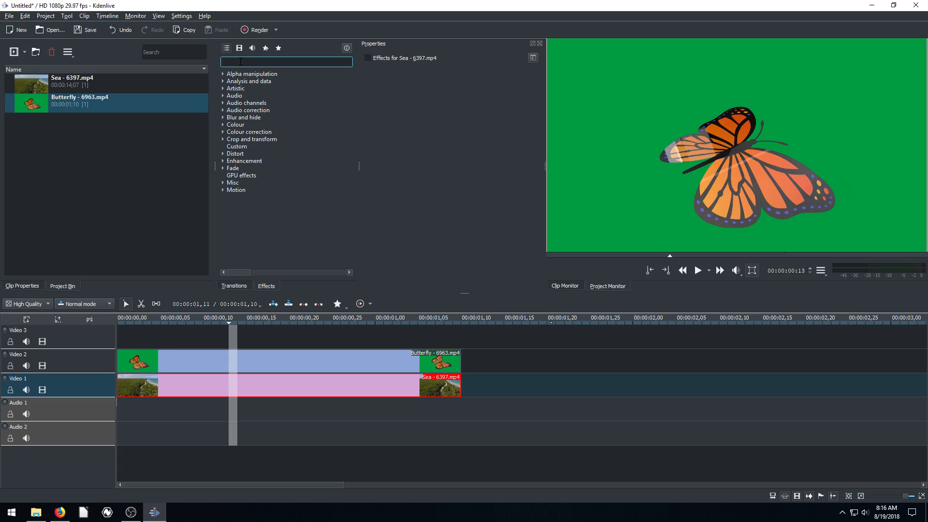
type("chro")
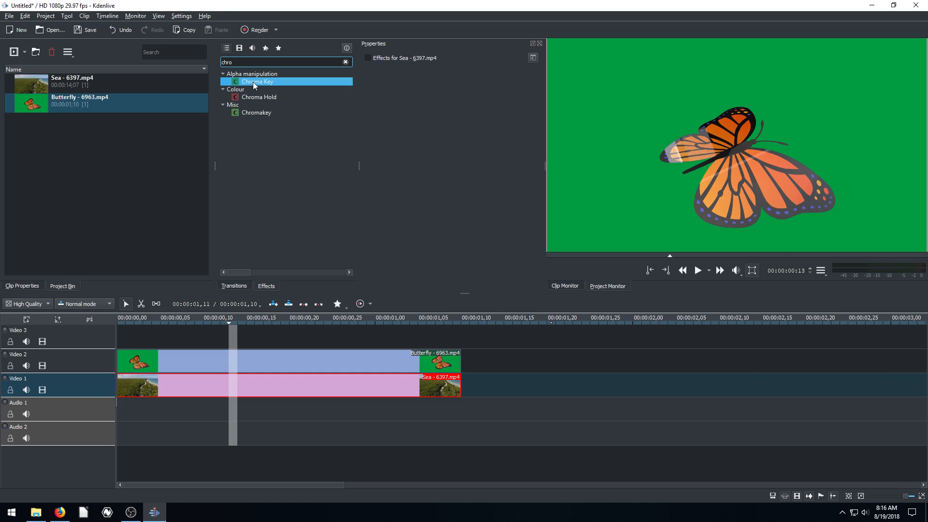
left_click_drag(254, 85, 268, 363)
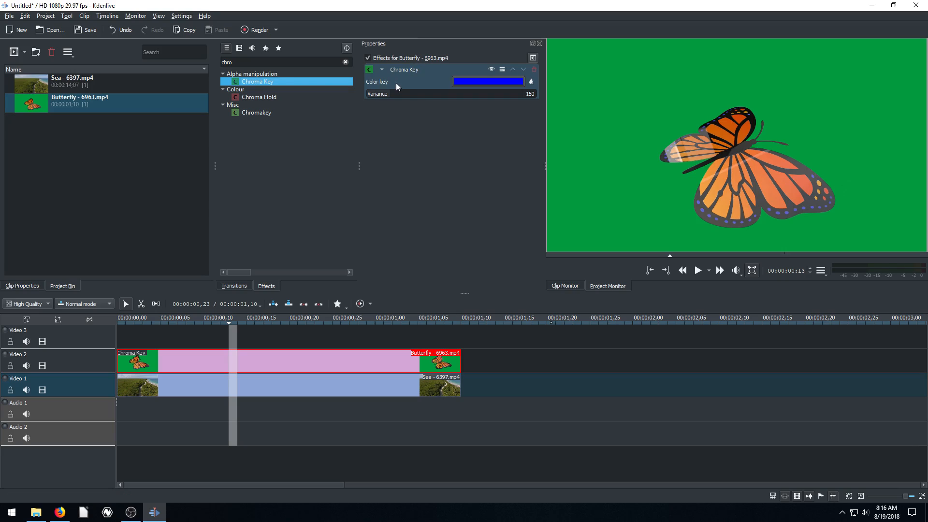
Set the Chroma Key effect's color key to the bright green #8bff06.
left_click(482, 82)
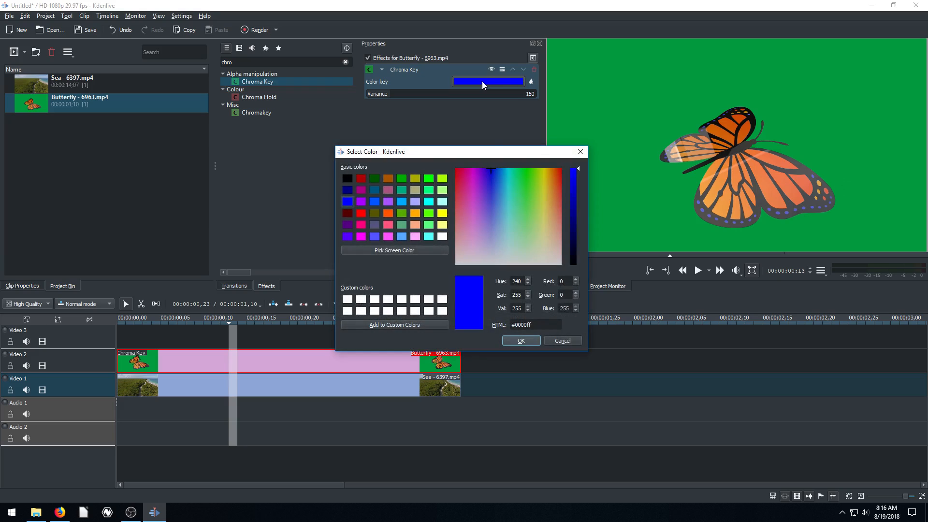
left_click(533, 174)
left_click(535, 171)
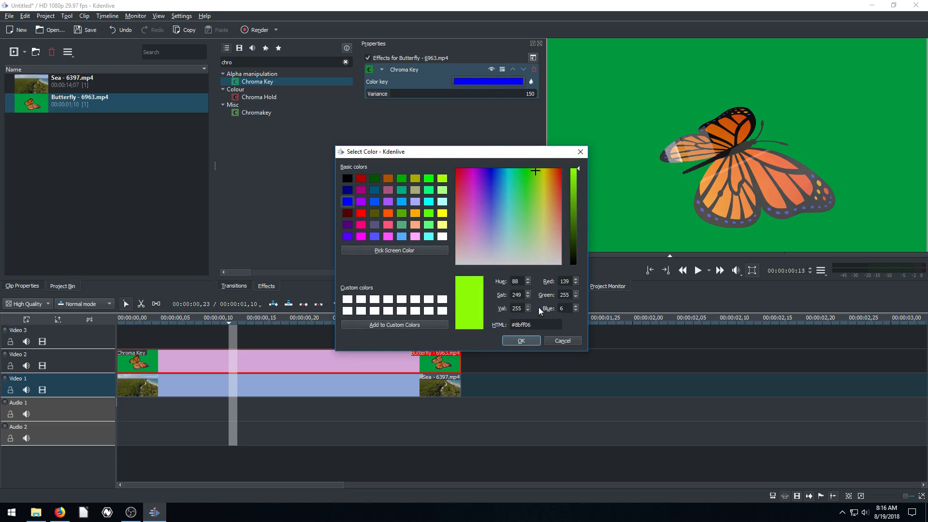
left_click(521, 341)
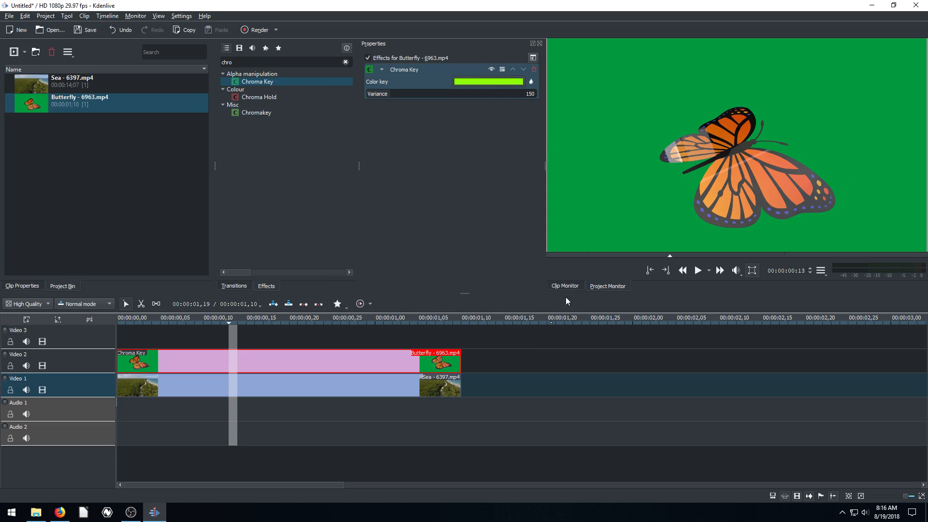
Sample the butterfly video's green background in the monitor as the Chroma Key effect's color key.
left_click(532, 82)
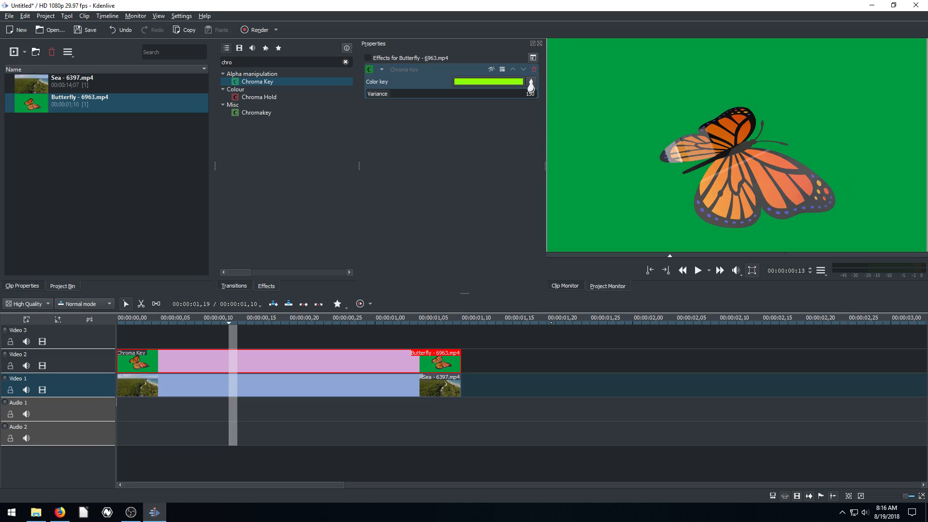
left_click(643, 82)
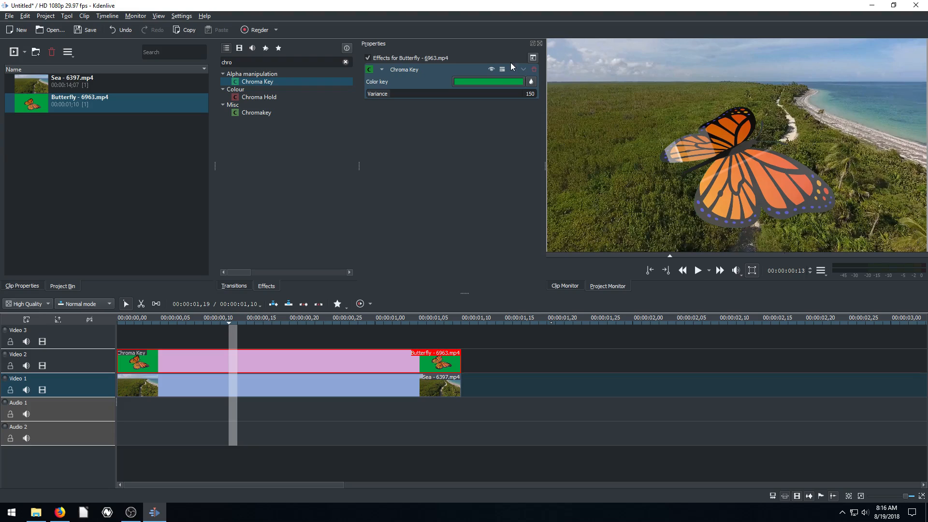
Disable and re-enable the Chroma Key effect on the Butterfly clip to compare the keyed and unkeyed image.
left_click(491, 69)
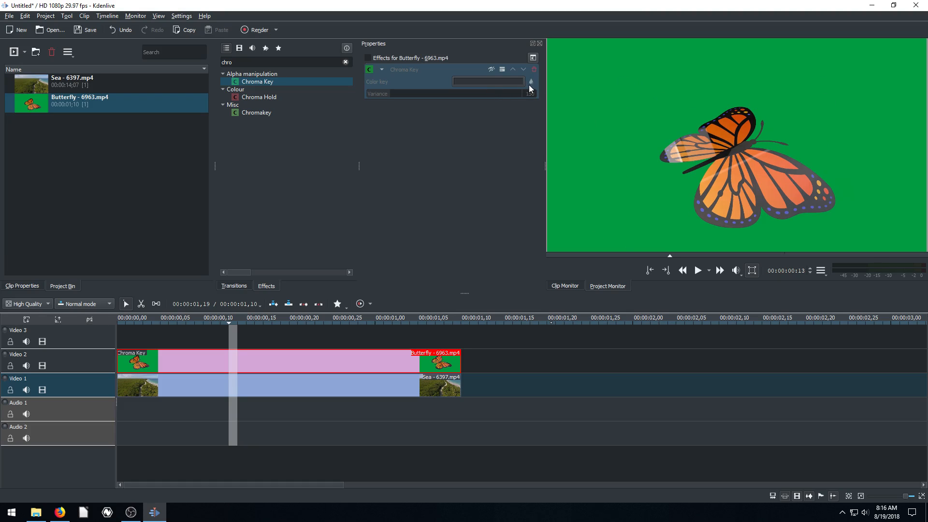
left_click(491, 69)
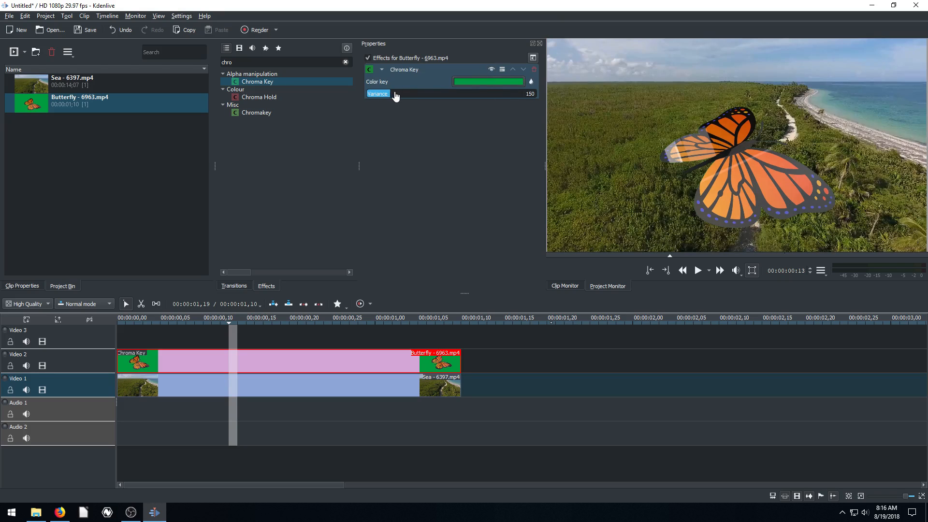
Raise the Chroma Key effect's variance to 199 and play back the composite from the start.
mouse_move(392, 94)
left_mouse_down()
mouse_move(443, 97)
mouse_move(371, 97)
mouse_move(419, 103)
mouse_move(398, 102)
left_mouse_up()
left_click(125, 321)
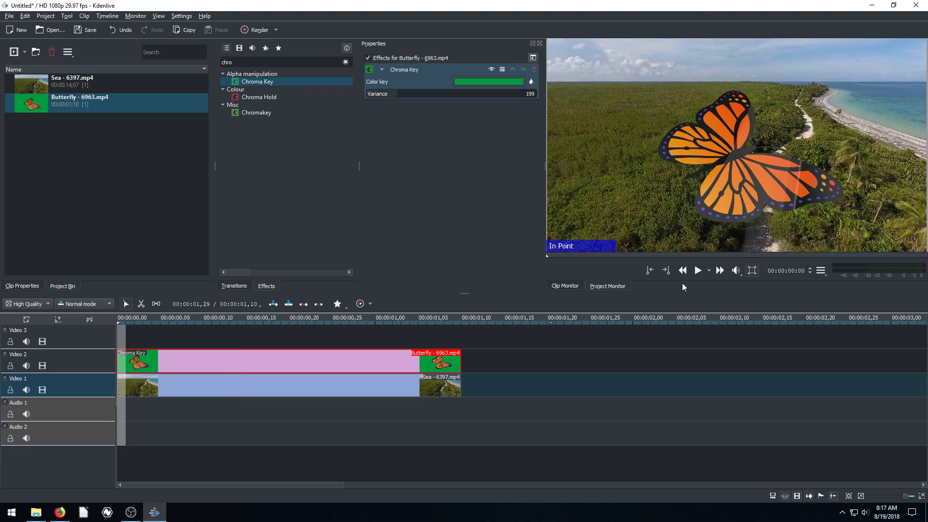
left_click(697, 271)
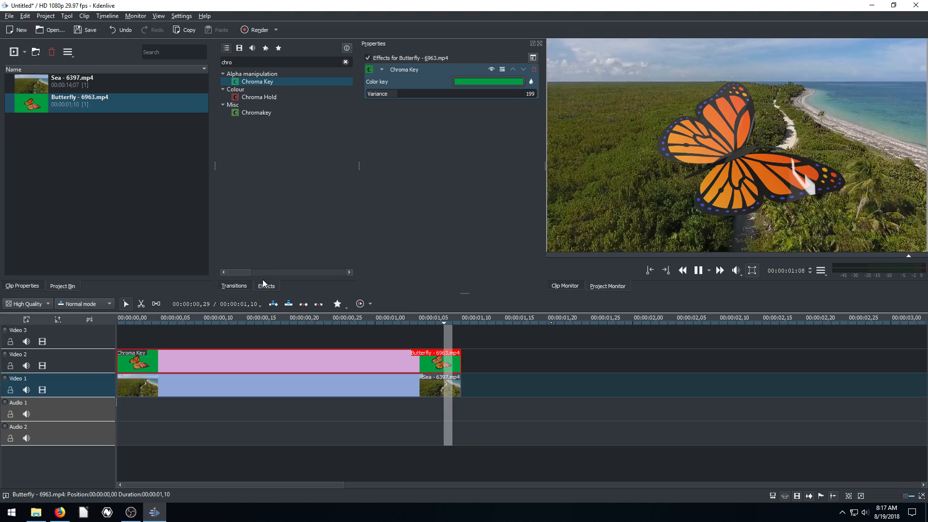
Clear the effect search and apply the Transform effect from Crop and transform to the Butterfly clip on Video 2.
left_click(345, 62)
left_click(223, 205)
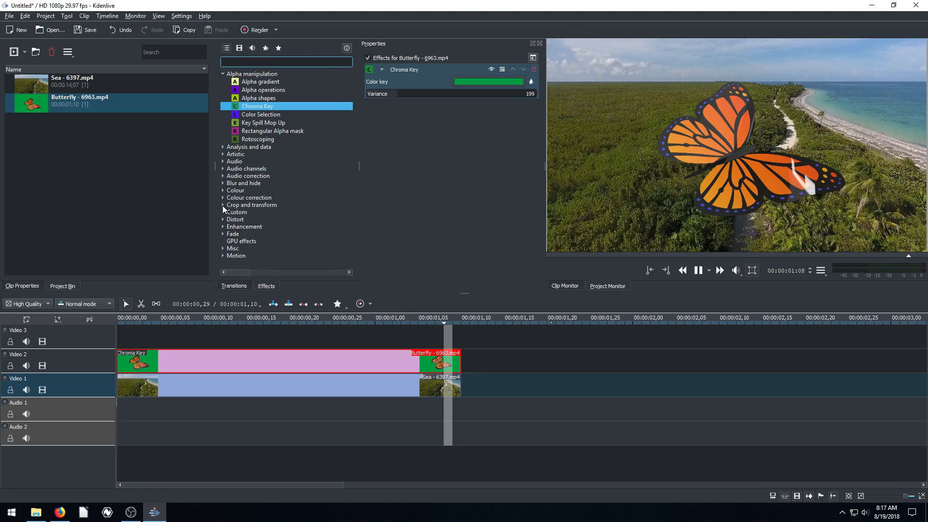
left_click_drag(254, 261, 272, 362)
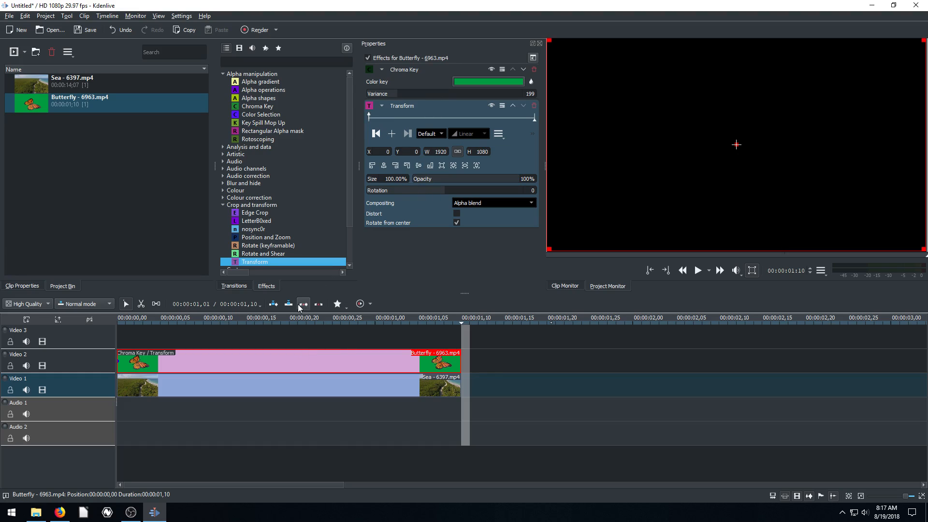
Scale the butterfly to about 43% and place it at about X 547, Y 202 over the footage, and play back the result.
left_click(293, 319)
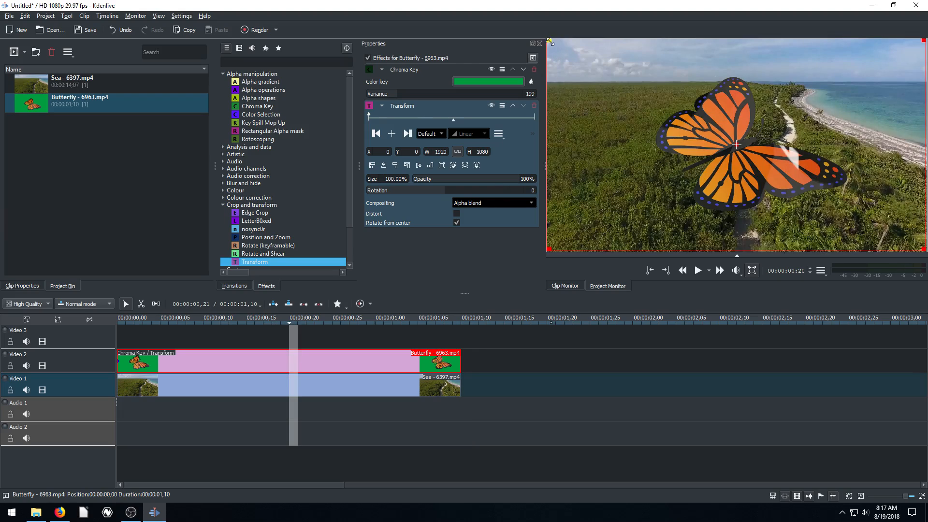
left_click_drag(550, 42, 766, 141)
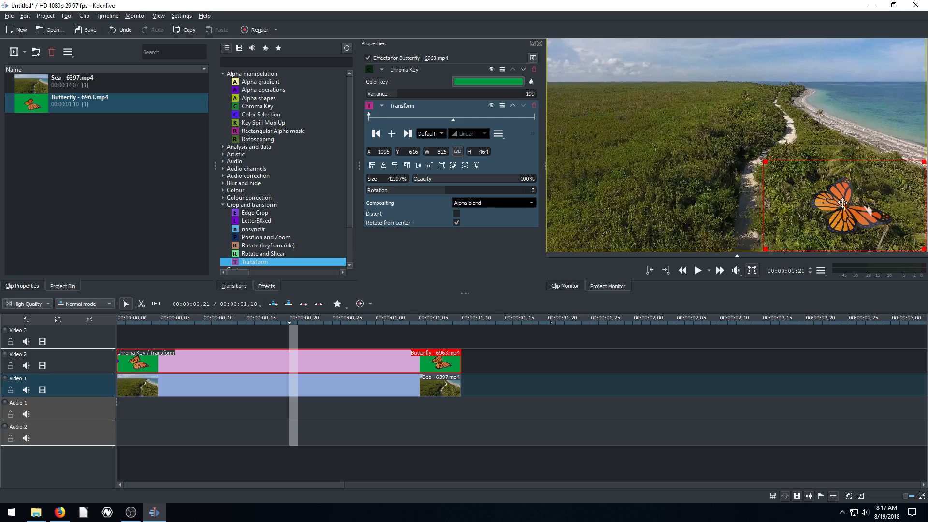
left_click_drag(843, 202, 647, 145)
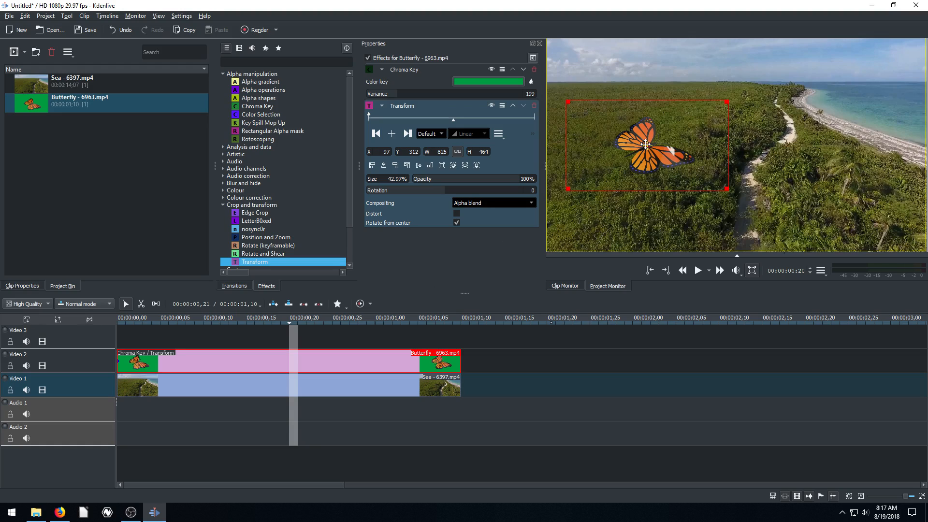
left_click_drag(646, 144, 734, 123)
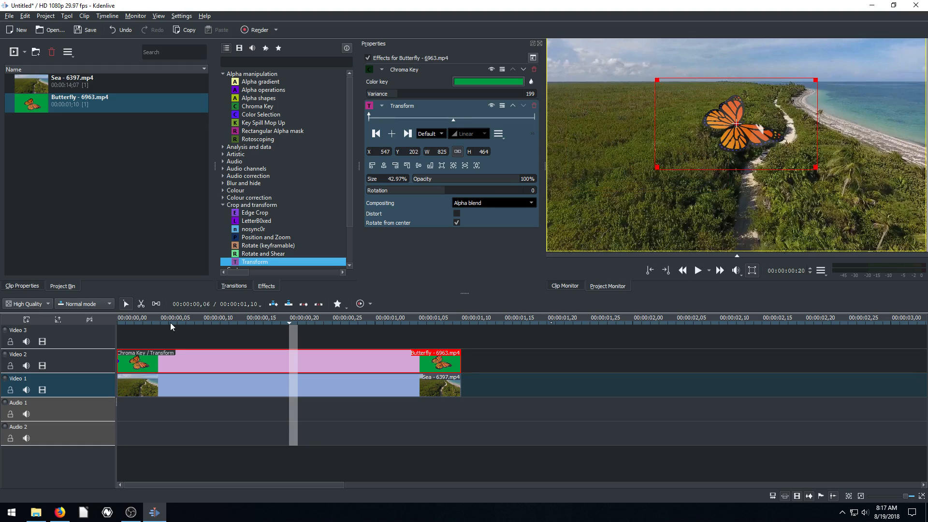
left_click(144, 323)
left_click(698, 271)
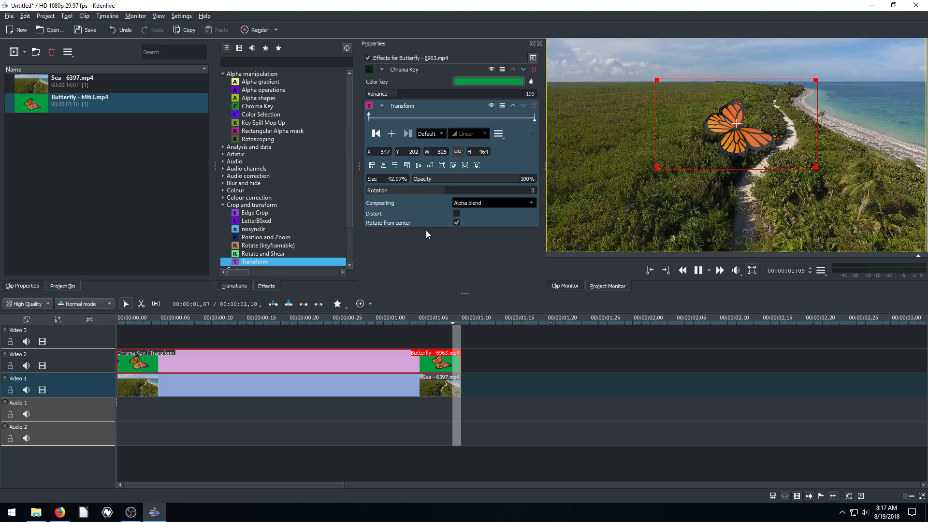
Set the Transform effect's rotation to -49 and play back the rotated butterfly, parking the playhead at 00:00:00,18.
left_click_drag(448, 194, 439, 193)
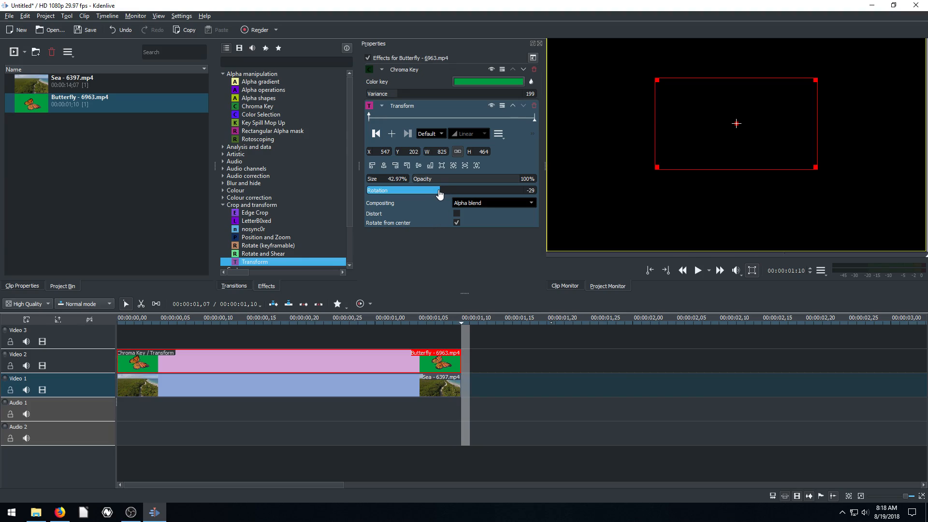
left_click(298, 321)
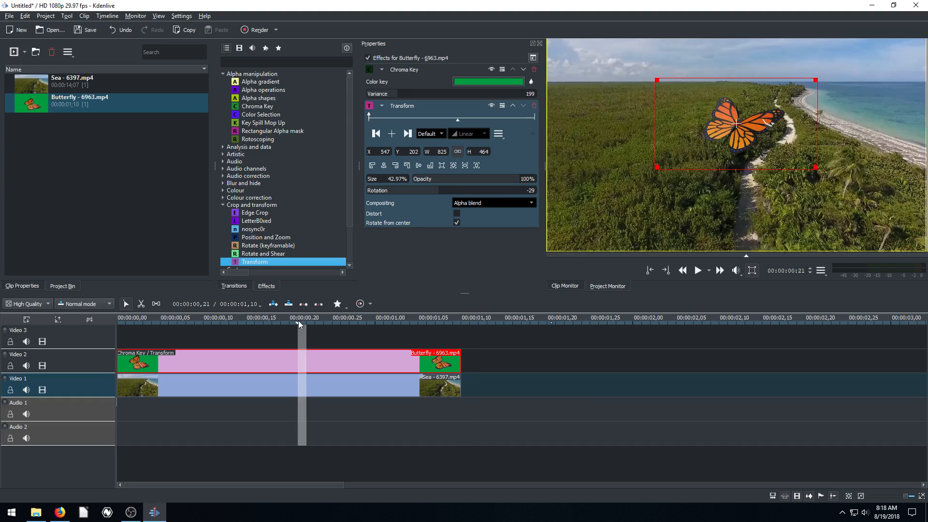
mouse_move(438, 192)
left_mouse_down()
mouse_move(448, 192)
mouse_move(435, 191)
left_mouse_up()
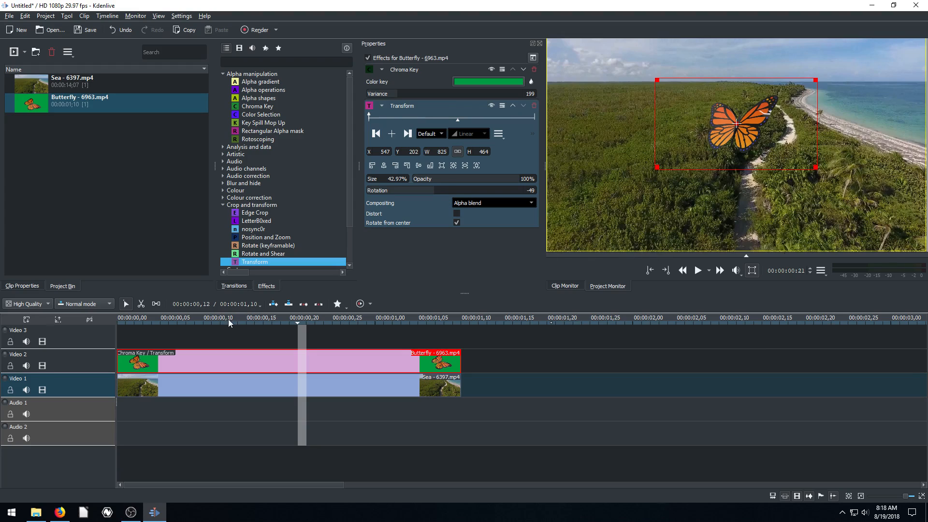
left_click(203, 323)
left_click(698, 273)
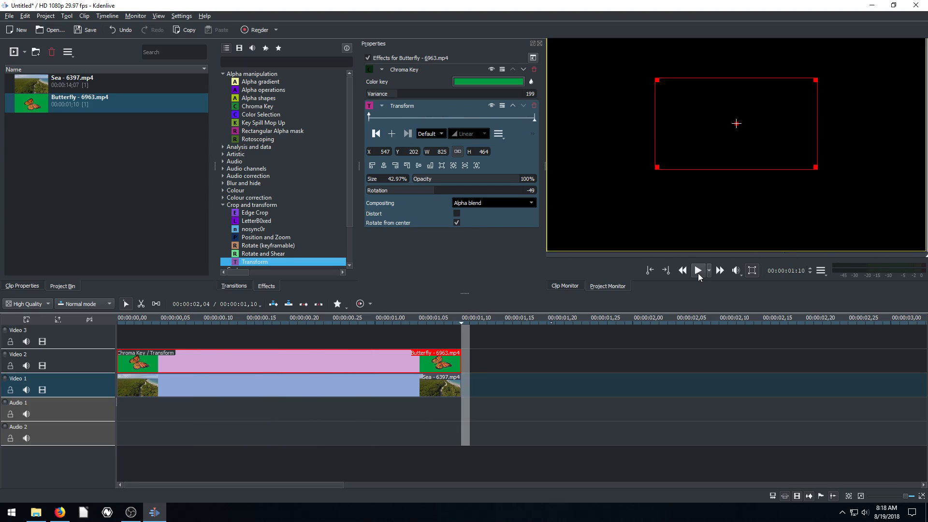
left_click(274, 323)
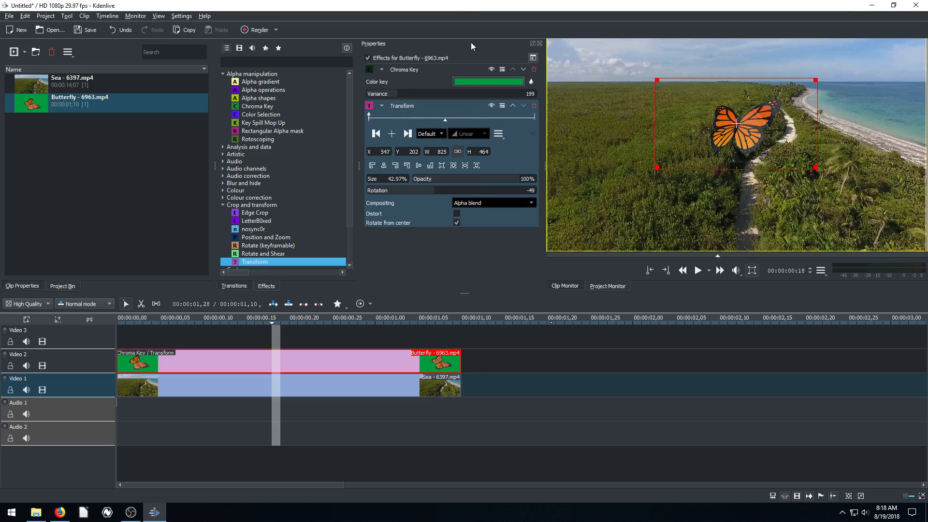
left_click(499, 83)
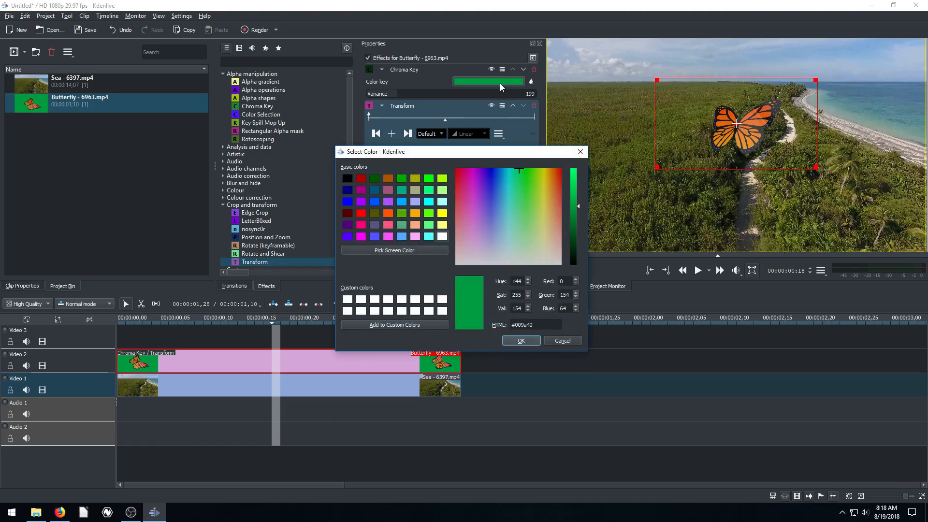
left_click(496, 175)
left_click(562, 340)
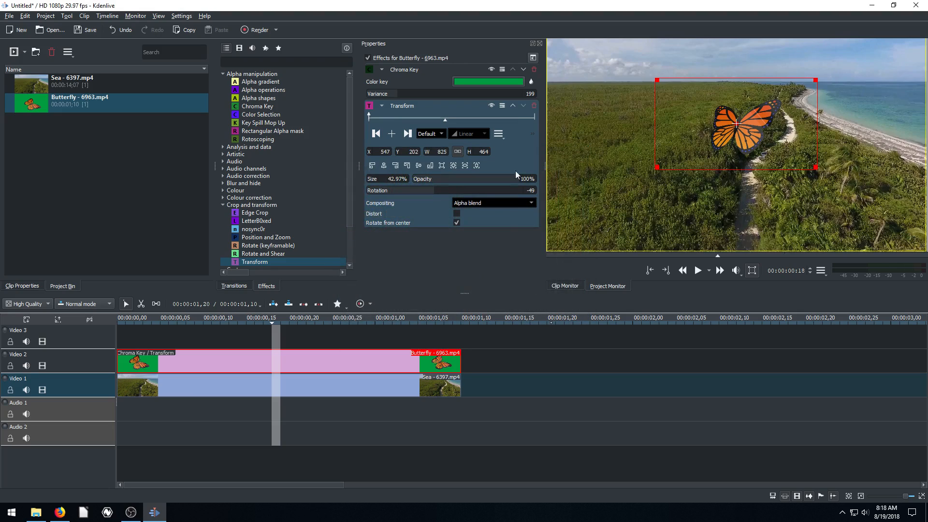
Sample white from the window's title bar as the Chroma Key effect's color key.
left_click(531, 82)
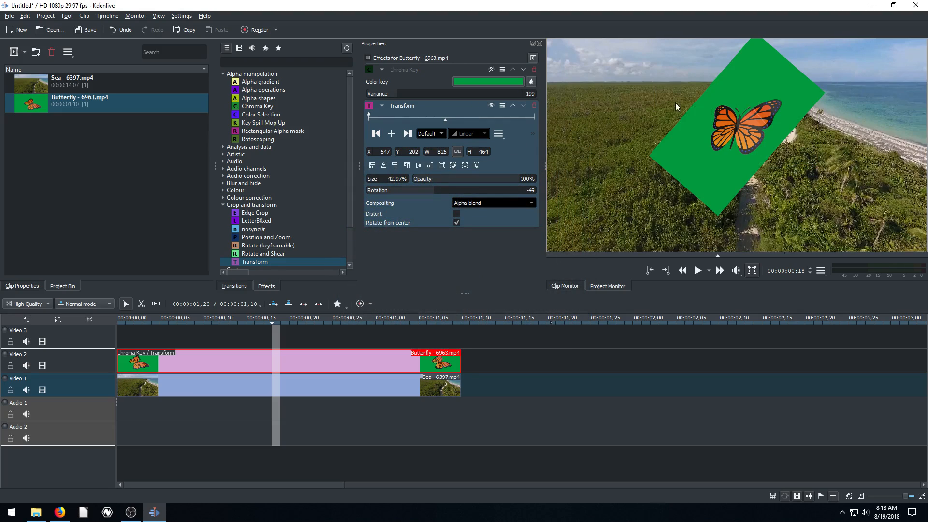
left_click(486, 3)
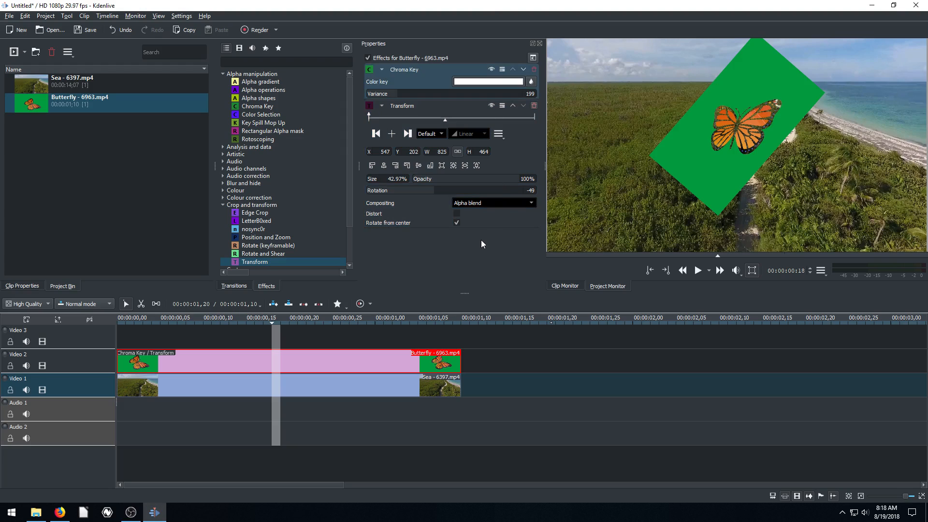